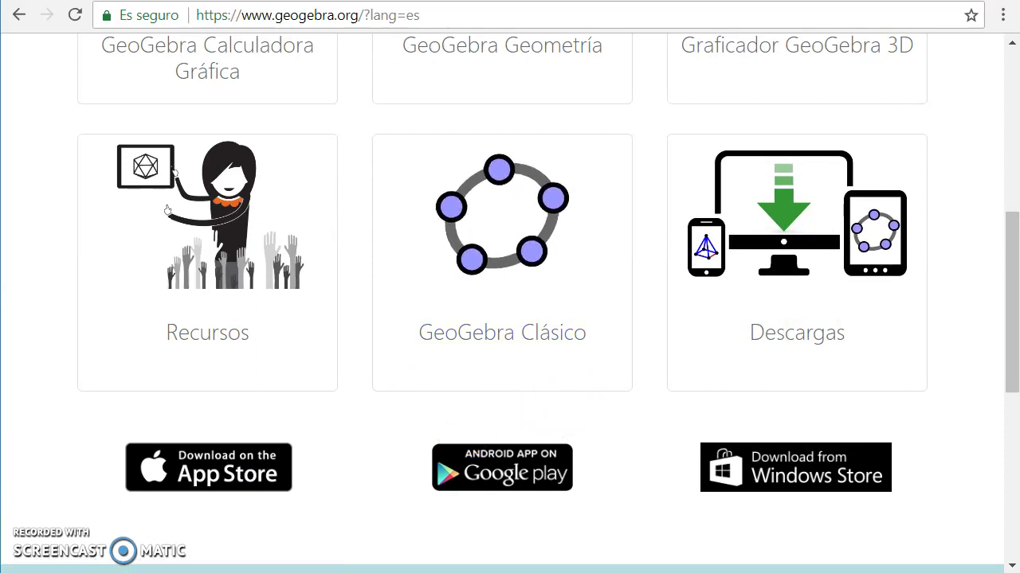
Switch the GeoGebra website to English and open GeoGebra Classic
{"action": "left_click", "coordinate": [356, 0]}
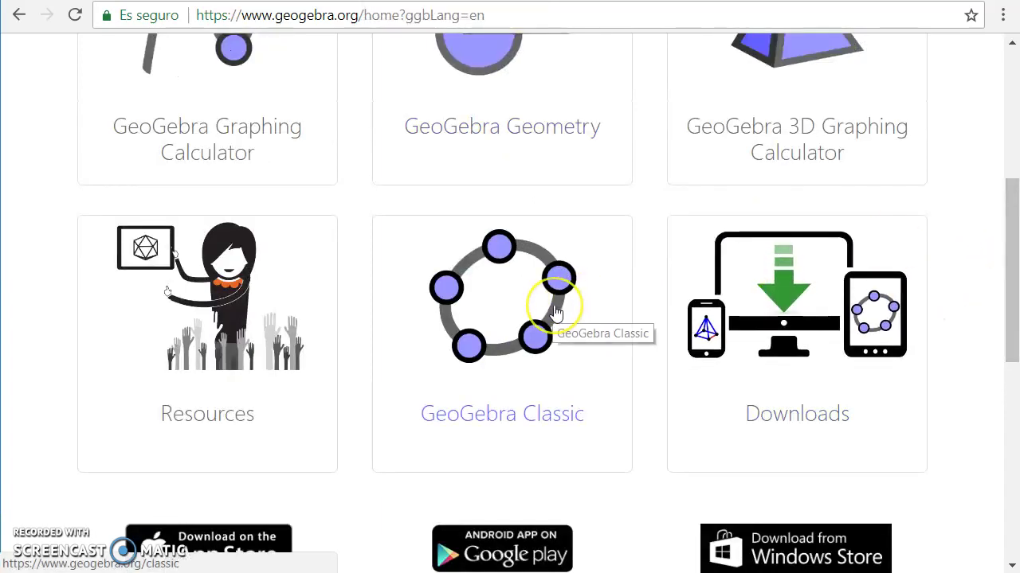
{"action": "left_click", "coordinate": [516, 269]}
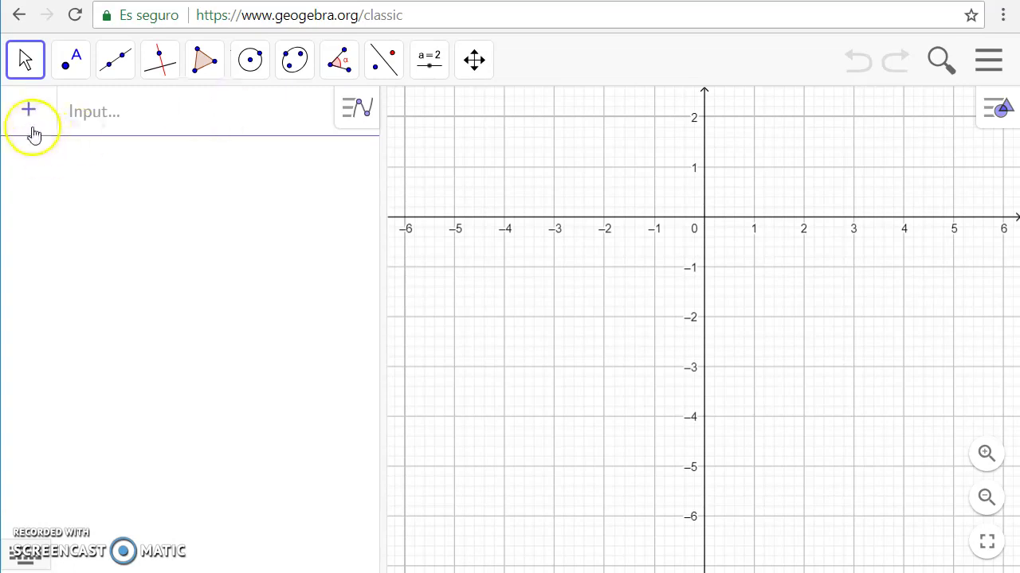
Start a SlopeField command with the function and number n arguments, entering x+y as the function
{"action": "left_click", "coordinate": [143, 120]}
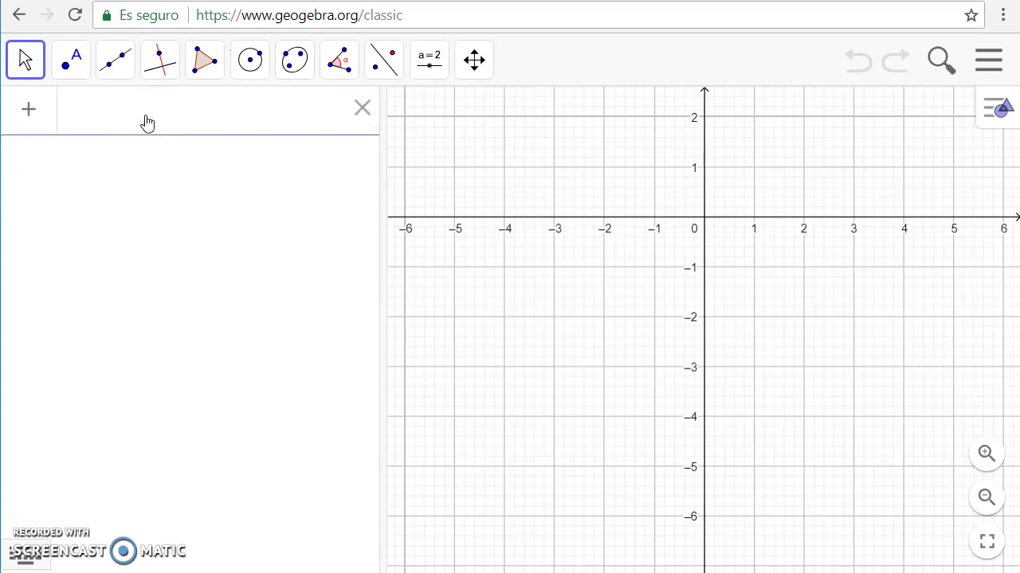
{"action": "type", "text": "slope"}
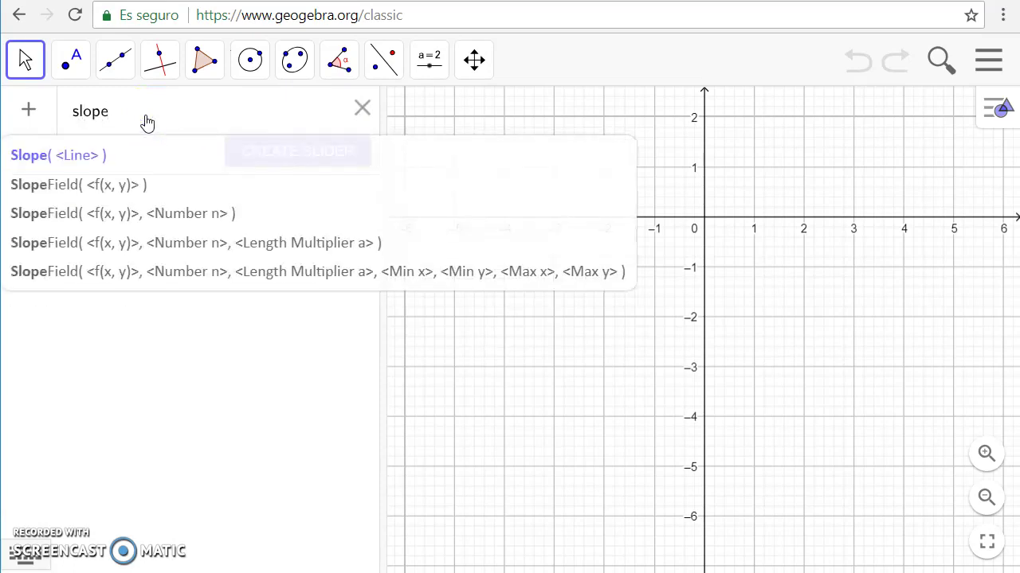
{"action": "type", "text": "field"}
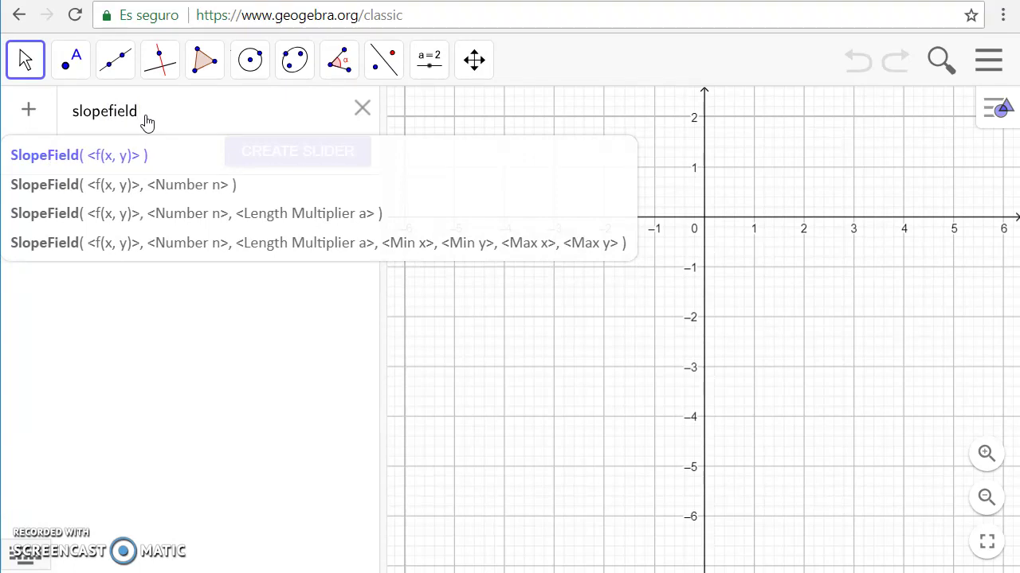
{"action": "left_click", "coordinate": [105, 184]}
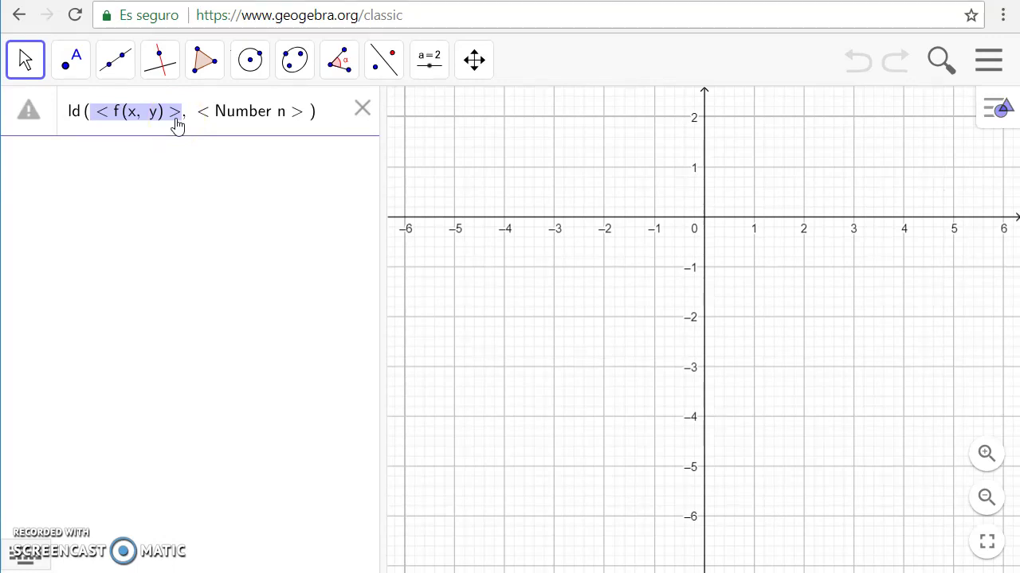
{"action": "type", "text": "x+y"}
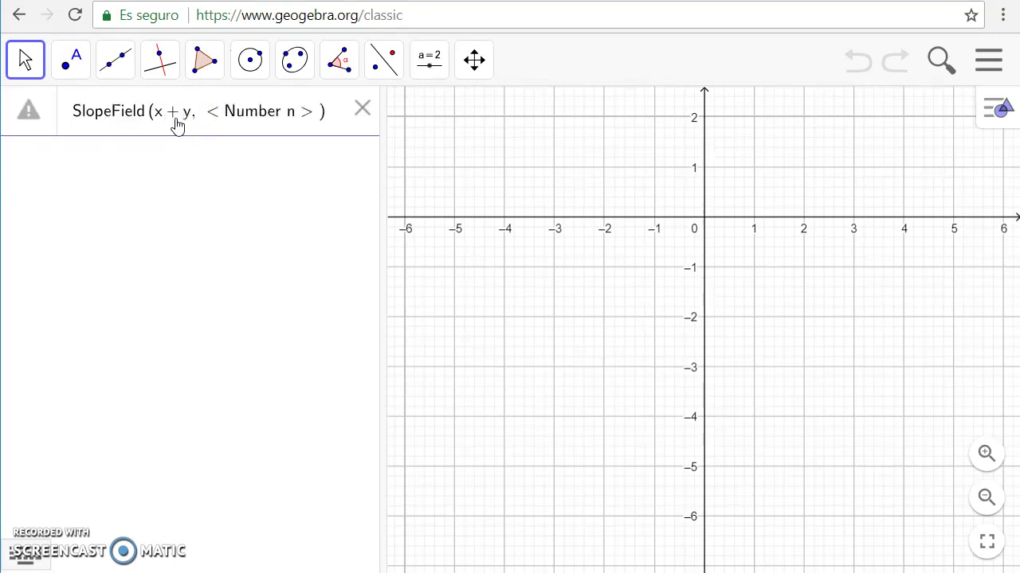
Replace the number n placeholder with 25 and plot the slope field
{"action": "left_click", "coordinate": [296, 112]}
{"action": "left_click", "coordinate": [303, 114]}
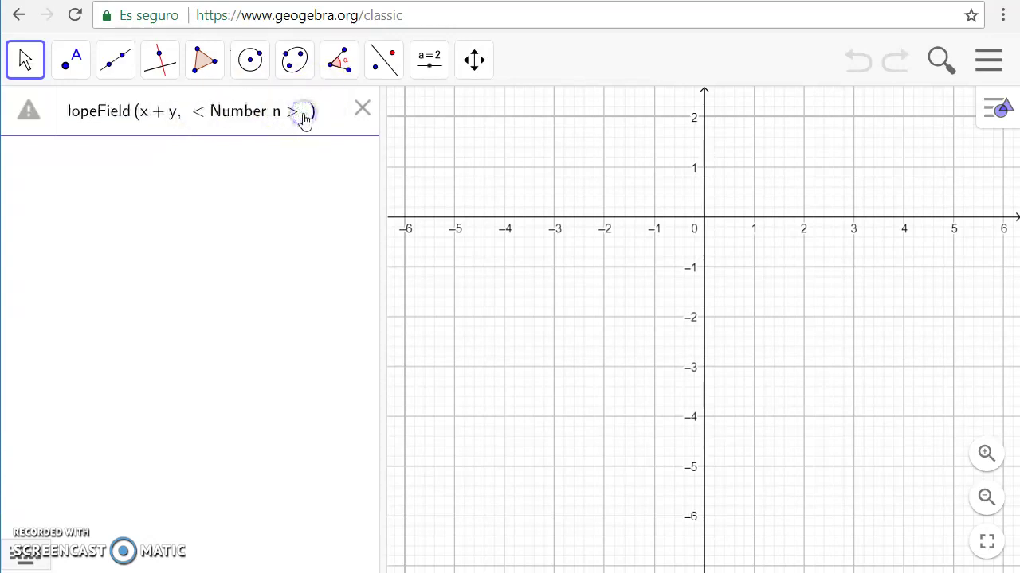
{"action": "key", "text": "BackSpace"}
{"action": "key", "text": "BackSpace"}
{"action": "key", "text": "BackSpace"}
{"action": "key", "text": "BackSpace"}
{"action": "key", "text": "BackSpace"}
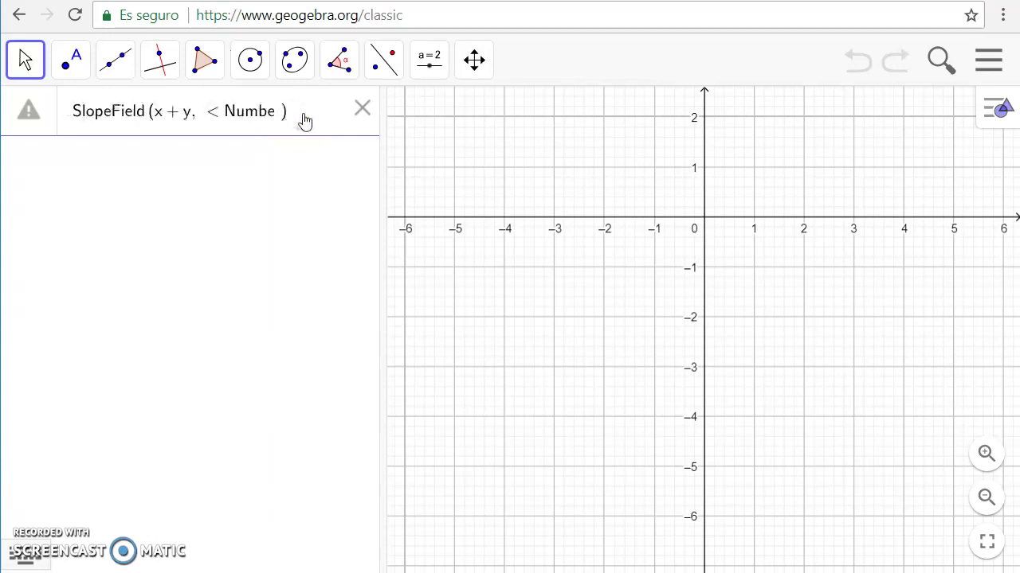
{"action": "key", "text": "BackSpace"}
{"action": "key", "text": "BackSpace"}
{"action": "key", "text": "BackSpace"}
{"action": "key", "text": "BackSpace"}
{"action": "key", "text": "BackSpace"}
{"action": "key", "text": "BackSpace"}
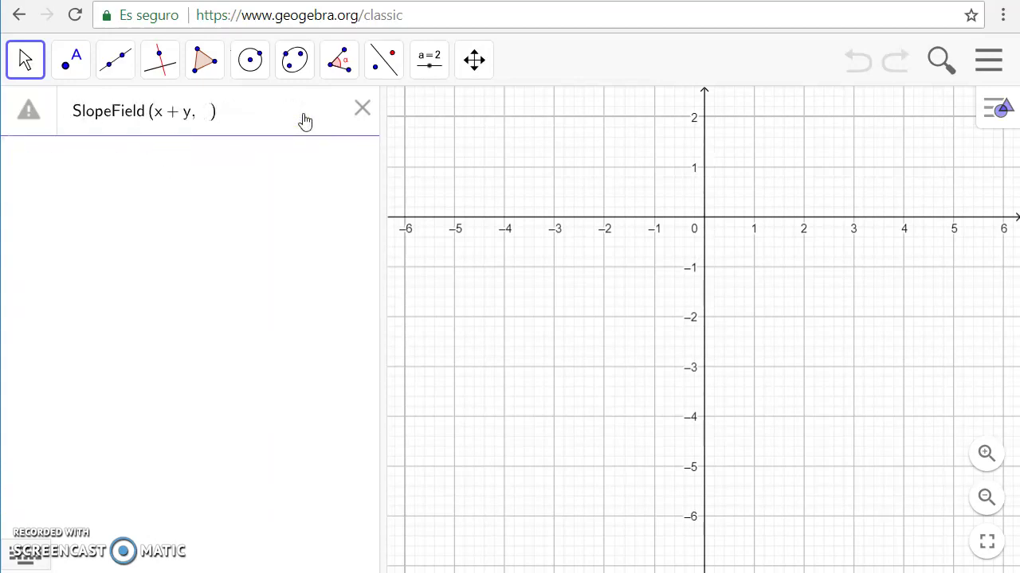
{"action": "key", "text": "BackSpace"}
{"action": "type", "text": "25"}
{"action": "key", "text": "Return"}
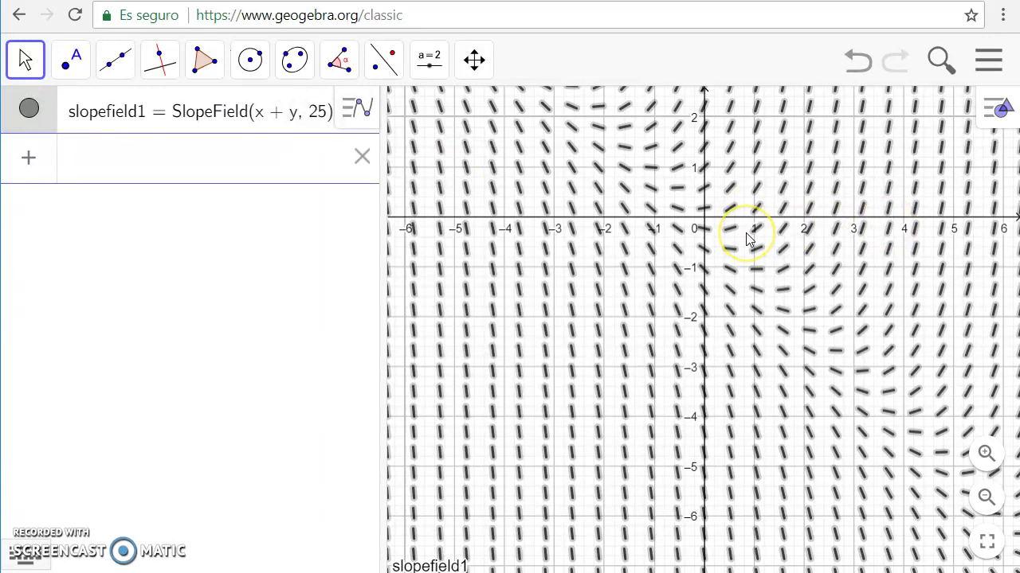
Start a SolveODE command with the derivative and point on f arguments, entering x+y as the derivative
{"action": "left_click_drag", "start_coordinate": [740, 232], "coordinate": [747, 291]}
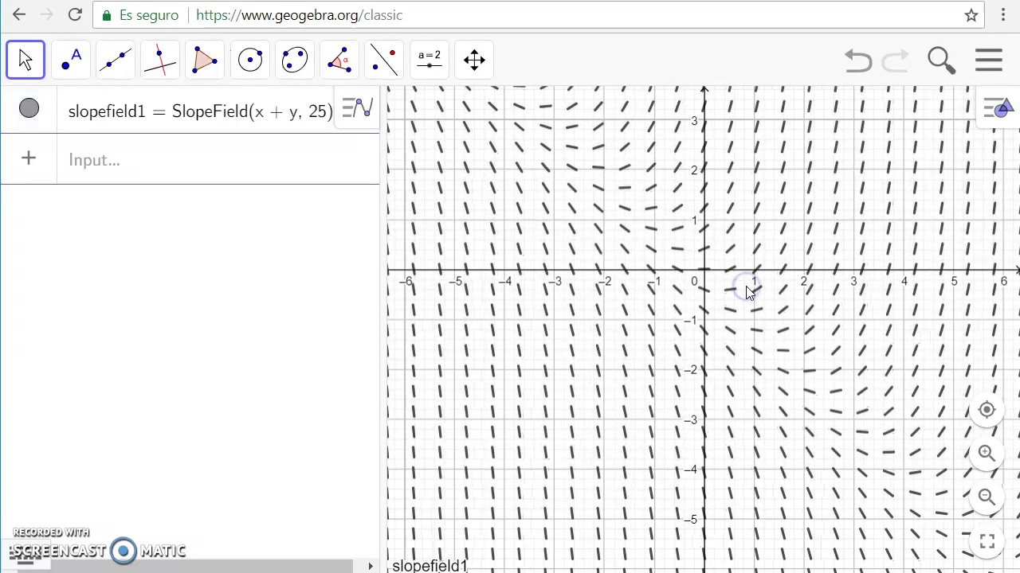
{"action": "left_click", "coordinate": [130, 164]}
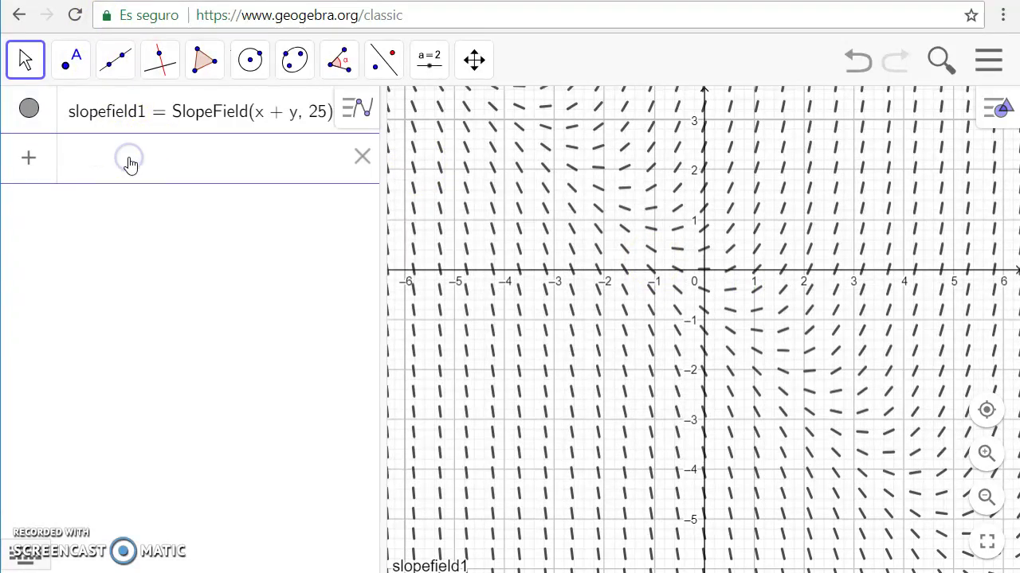
{"action": "type", "text": "solve"}
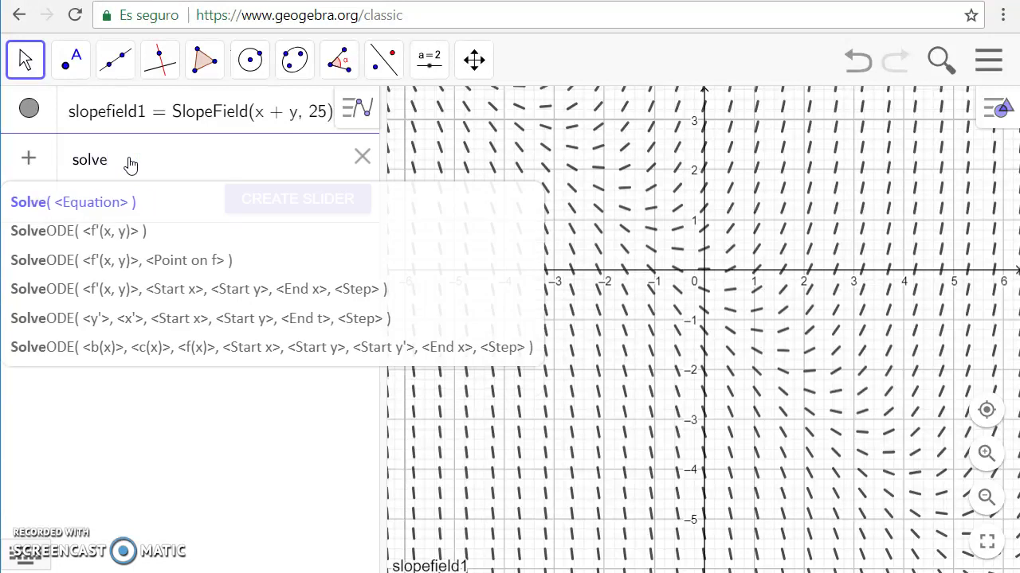
{"action": "type", "text": "ode"}
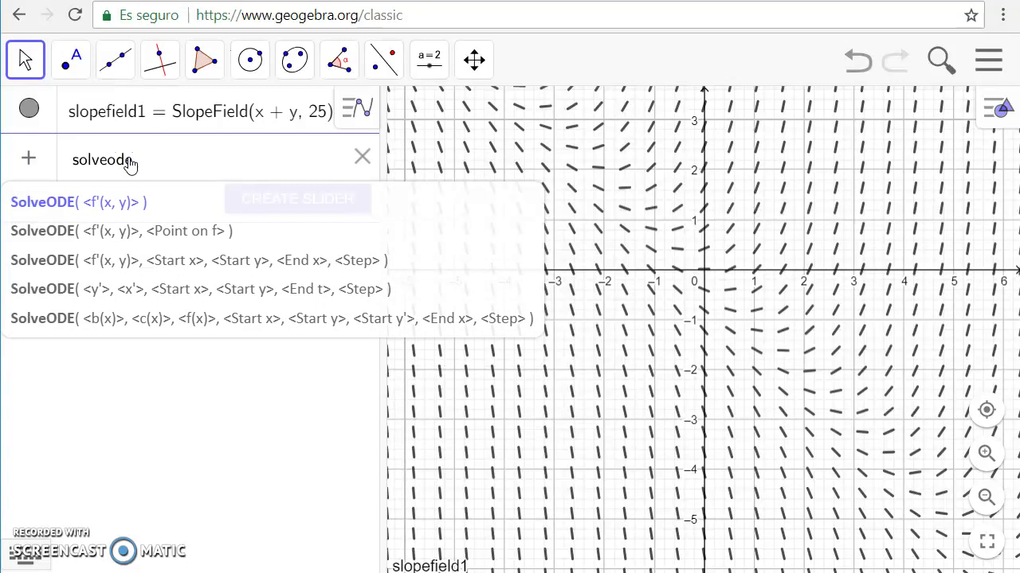
{"action": "left_click", "coordinate": [117, 196]}
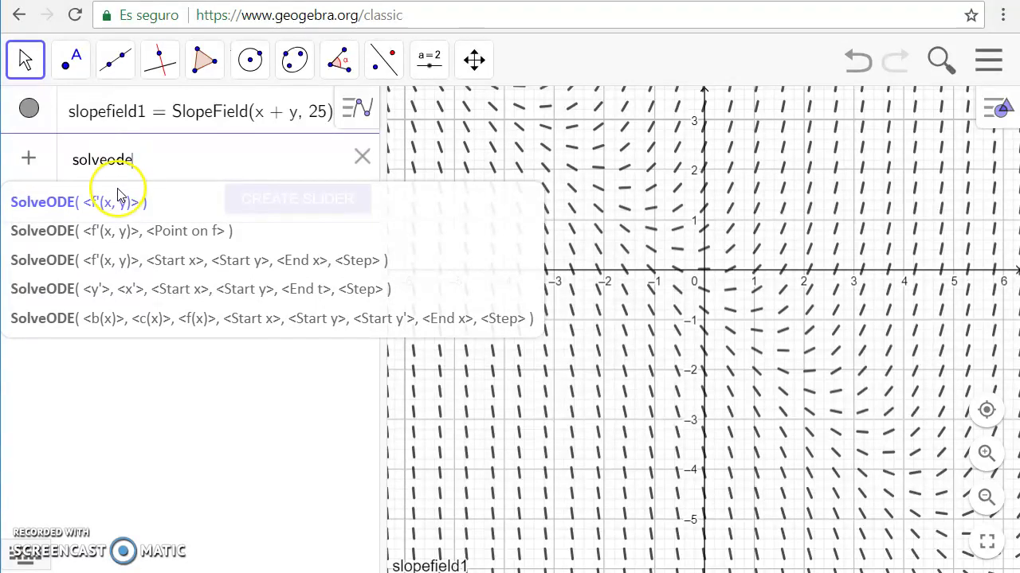
{"action": "left_click", "coordinate": [106, 238]}
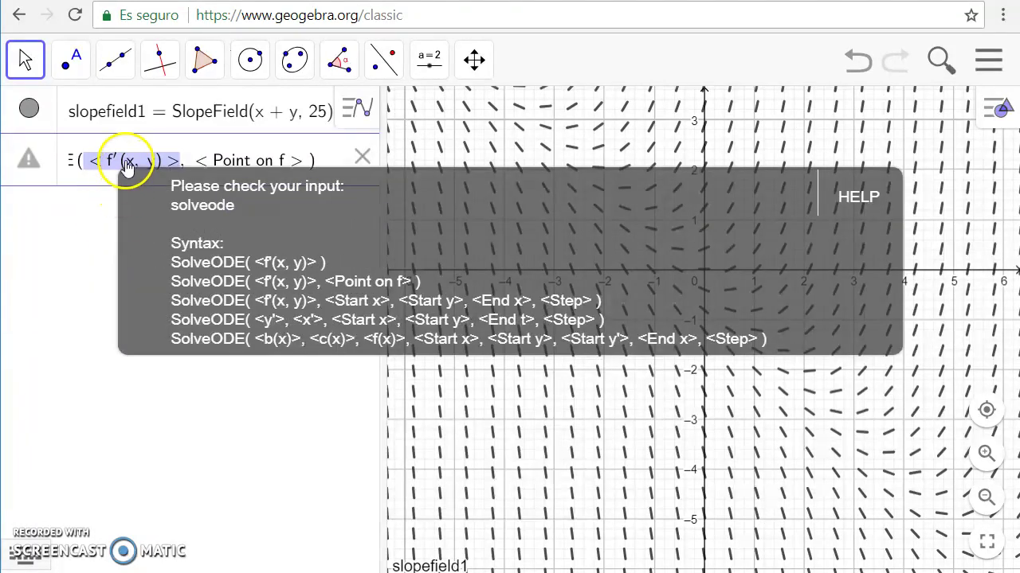
{"action": "left_click", "coordinate": [130, 163]}
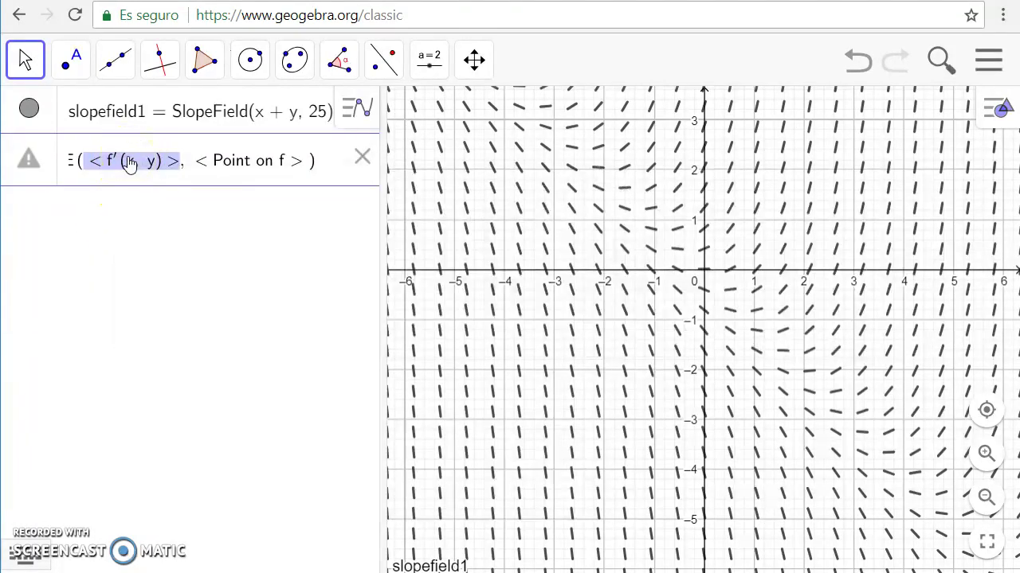
{"action": "type", "text": "x+y"}
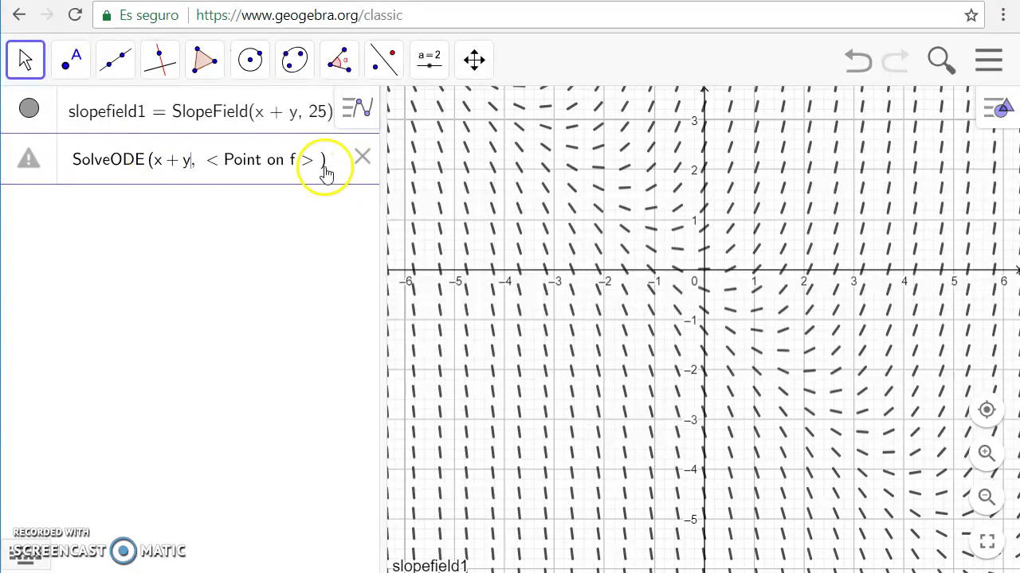
Replace the point on f placeholder with (0, 6) and plot the particular solution
{"action": "triple_click", "coordinate": [307, 163]}
{"action": "left_click", "coordinate": [307, 163]}
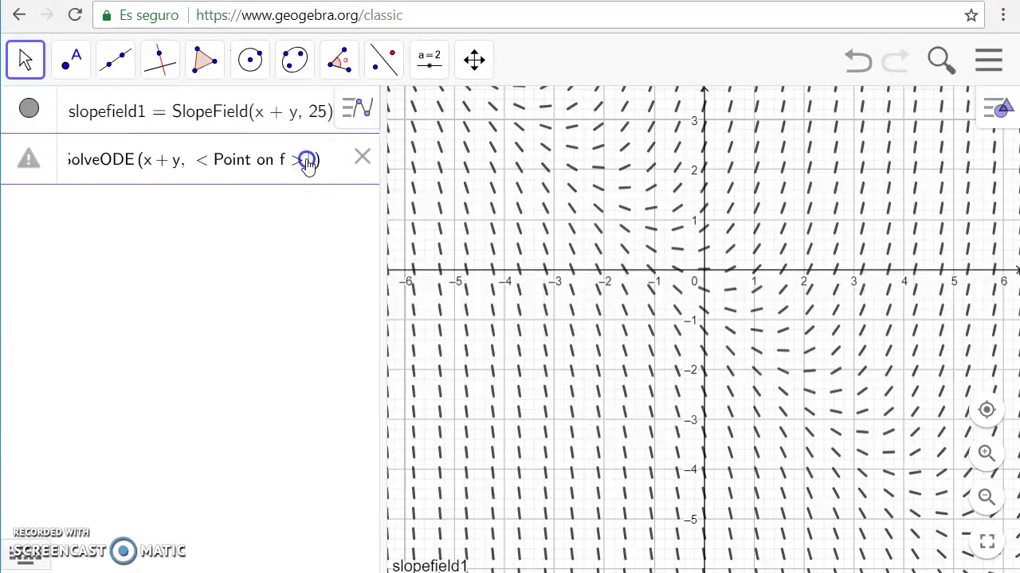
{"action": "key", "text": "BackSpace"}
{"action": "key", "text": "BackSpace"}
{"action": "key", "text": "BackSpace"}
{"action": "key", "text": "BackSpace"}
{"action": "key", "text": "BackSpace"}
{"action": "key", "text": "BackSpace"}
{"action": "key", "text": "BackSpace"}
{"action": "key", "text": "BackSpace"}
{"action": "key", "text": "BackSpace"}
{"action": "key", "text": "BackSpace"}
{"action": "key", "text": "BackSpace"}
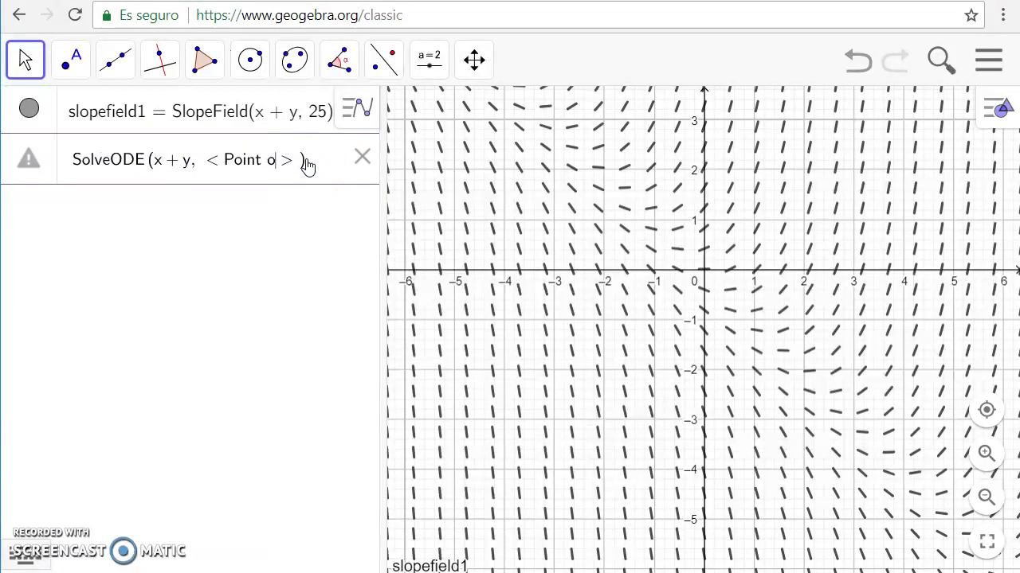
{"action": "key", "text": "BackSpace"}
{"action": "key", "text": "Delete"}
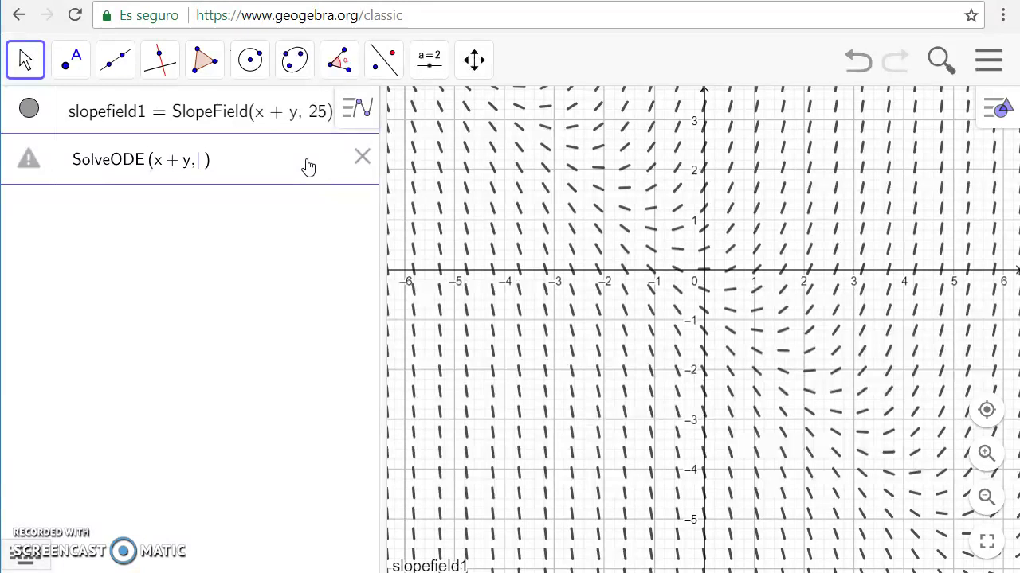
{"action": "type", "text": "("}
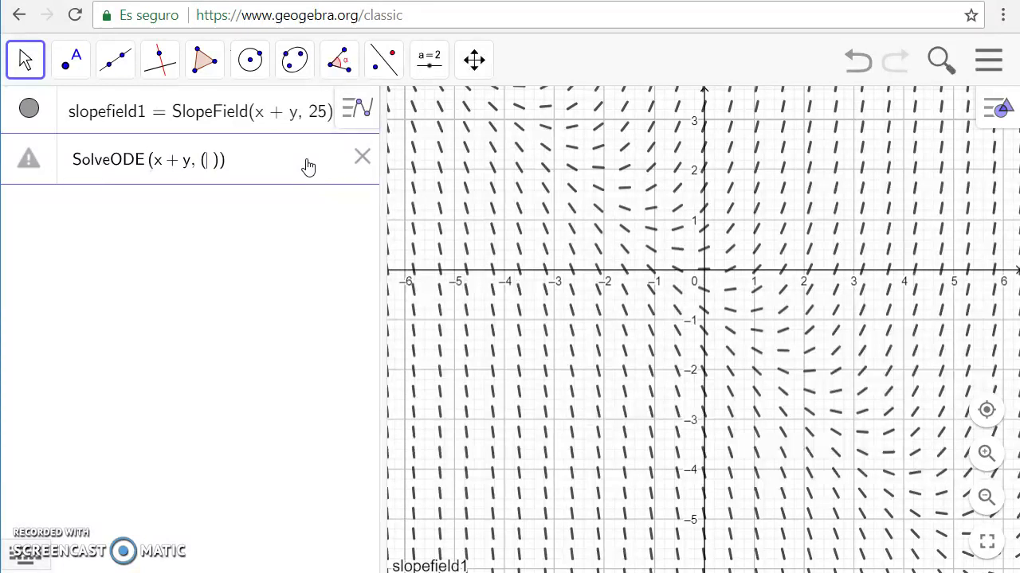
{"action": "type", "text": "0, 6"}
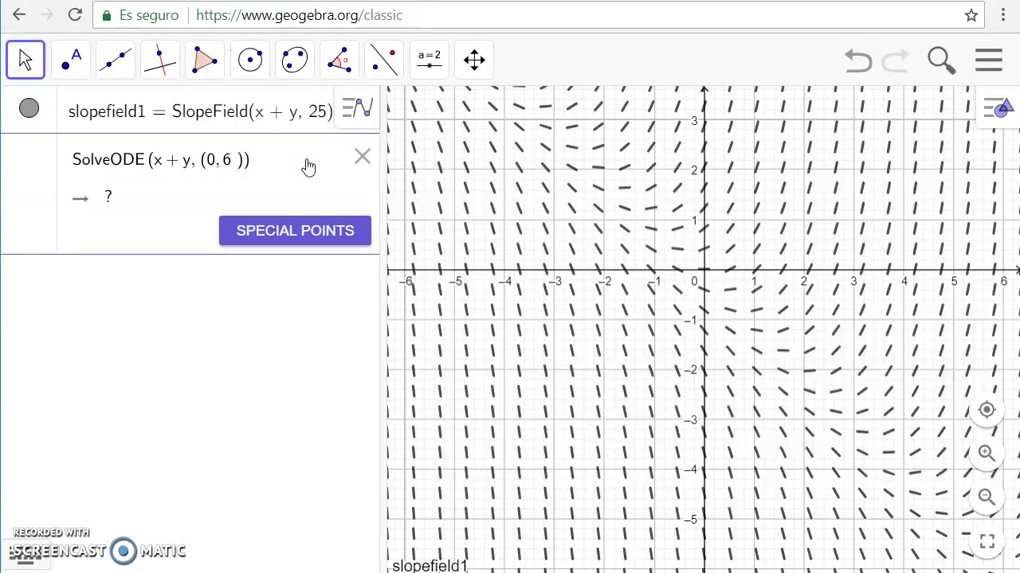
{"action": "key", "text": "Return"}
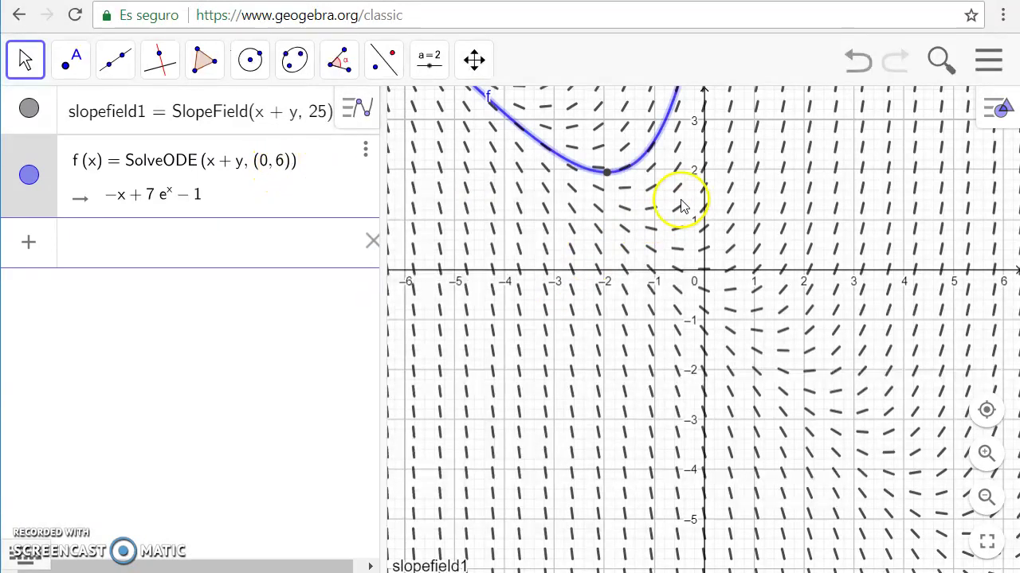
Add a second SolveODE command with the derivative and point on f arguments in the empty input row
{"action": "left_click_drag", "start_coordinate": [684, 198], "coordinate": [713, 437]}
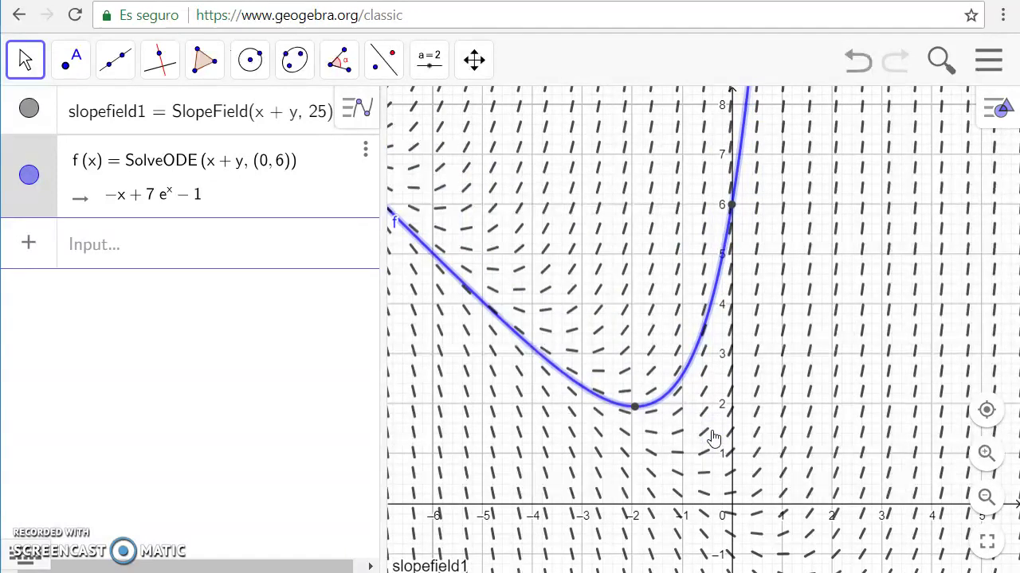
{"action": "left_click", "coordinate": [692, 385]}
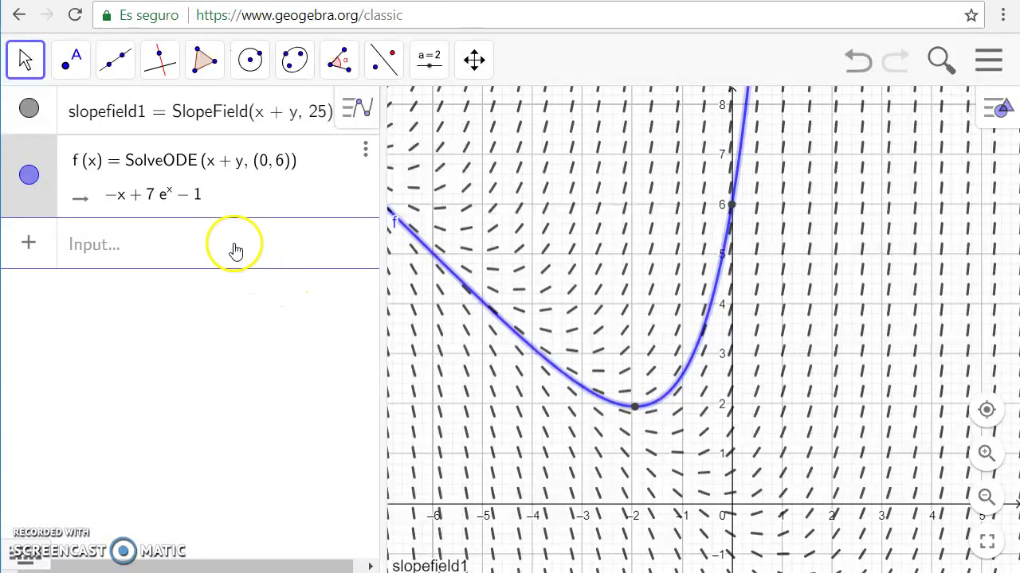
{"action": "left_click", "coordinate": [235, 249]}
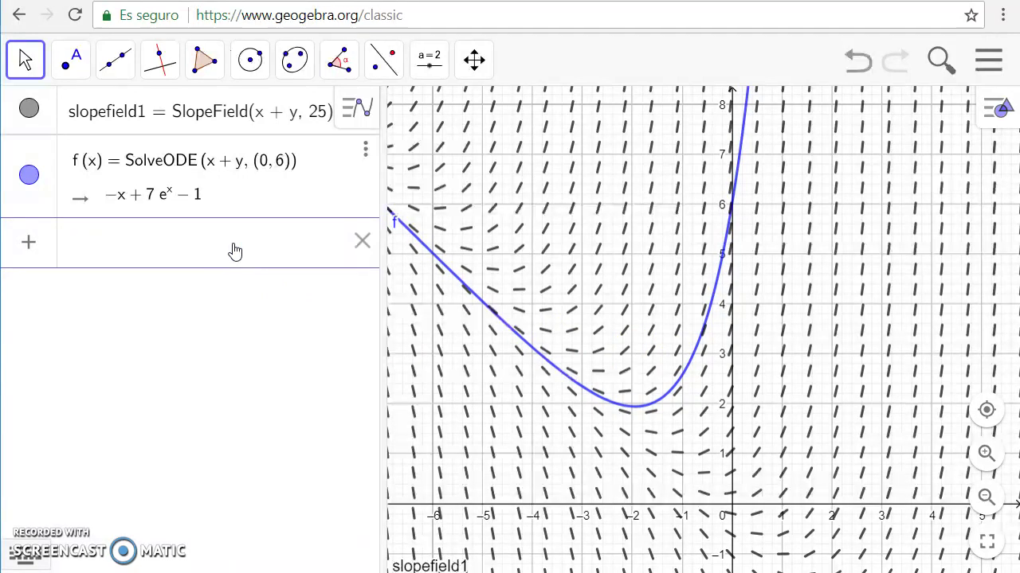
{"action": "type", "text": "so"}
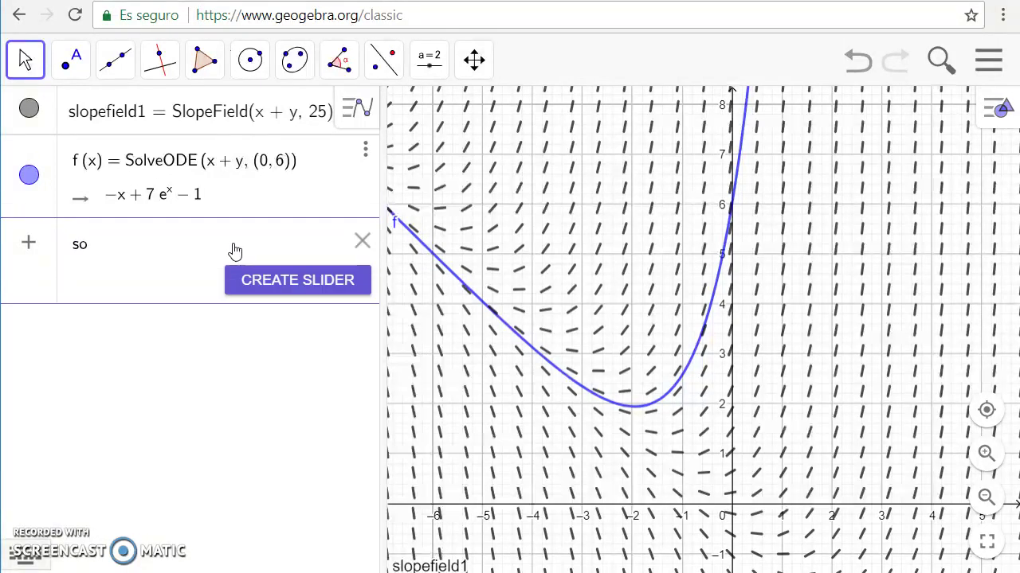
{"action": "type", "text": "lve"}
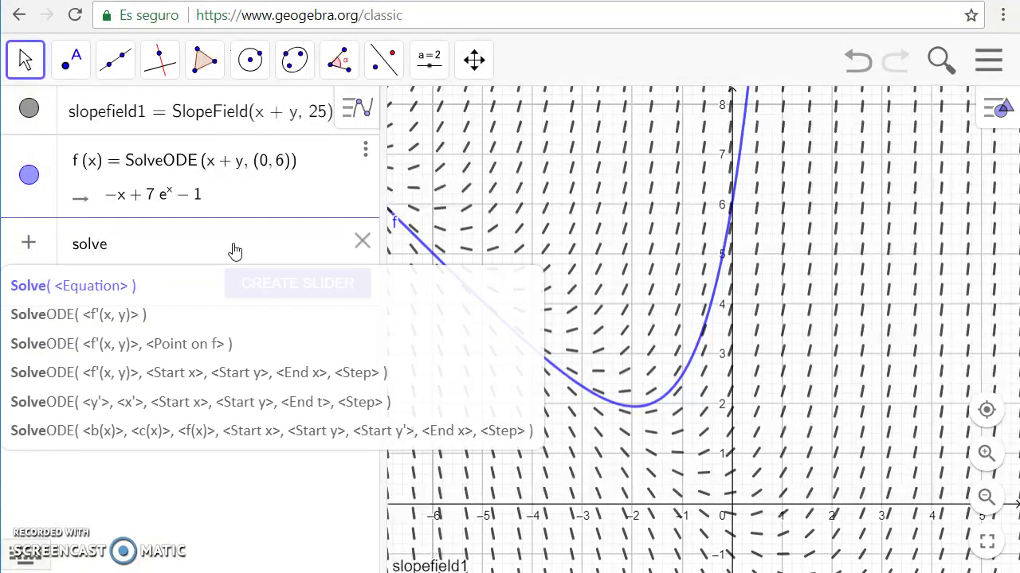
{"action": "type", "text": "ode"}
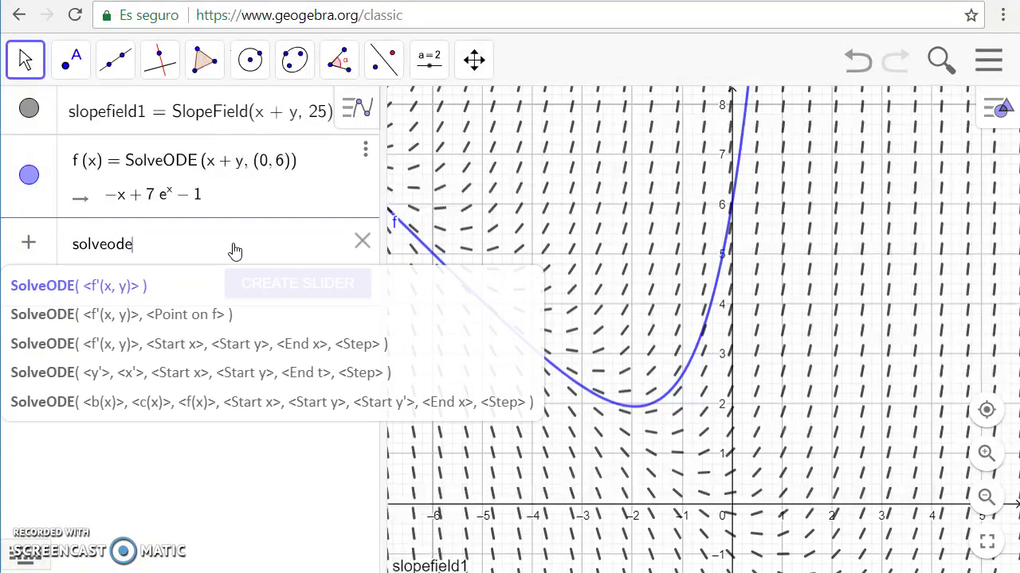
{"action": "left_click", "coordinate": [189, 298]}
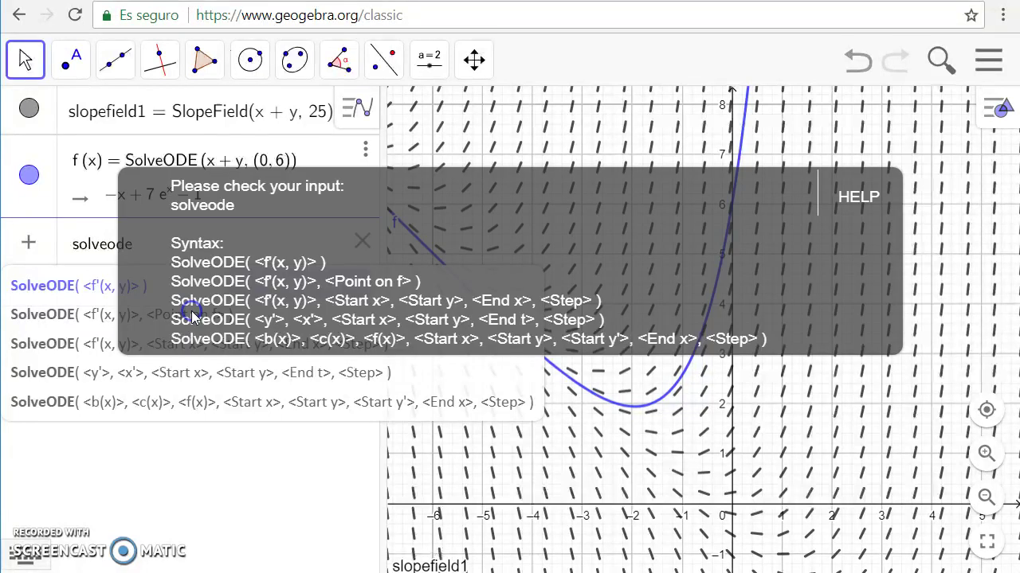
{"action": "left_click", "coordinate": [90, 315]}
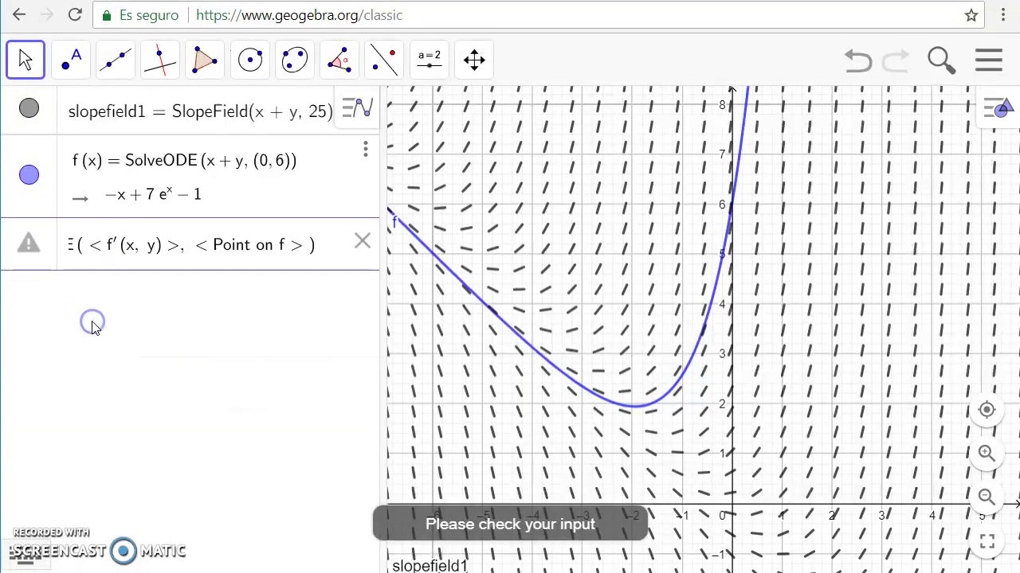
Replace the derivative placeholder of the second SolveODE command with x+y
{"action": "left_click", "coordinate": [163, 248]}
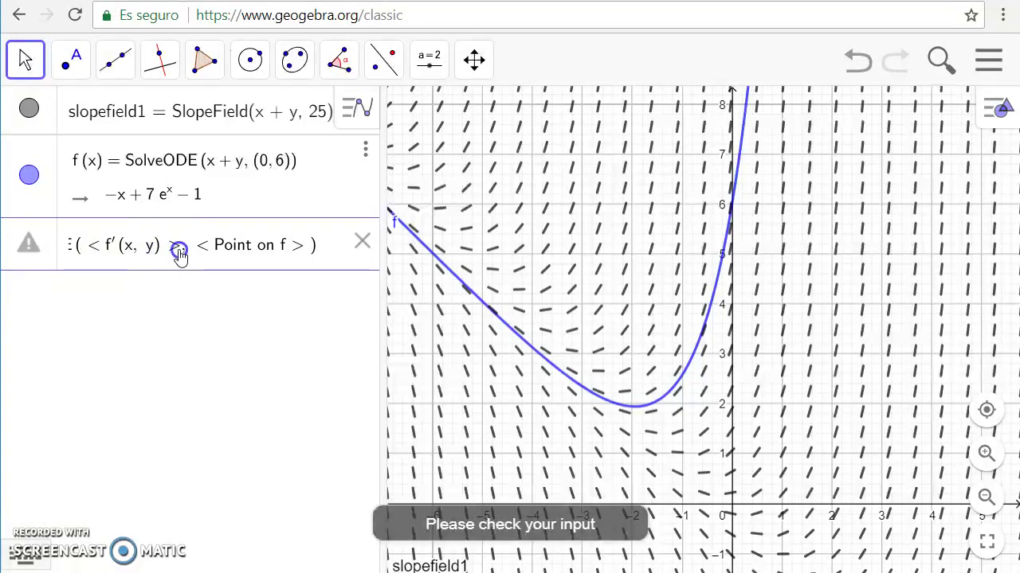
{"action": "key", "text": "BackSpace"}
{"action": "key", "text": "BackSpace"}
{"action": "key", "text": "BackSpace"}
{"action": "key", "text": "BackSpace"}
{"action": "key", "text": "BackSpace"}
{"action": "key", "text": "BackSpace"}
{"action": "key", "text": "BackSpace"}
{"action": "key", "text": "BackSpace"}
{"action": "key", "text": "BackSpace"}
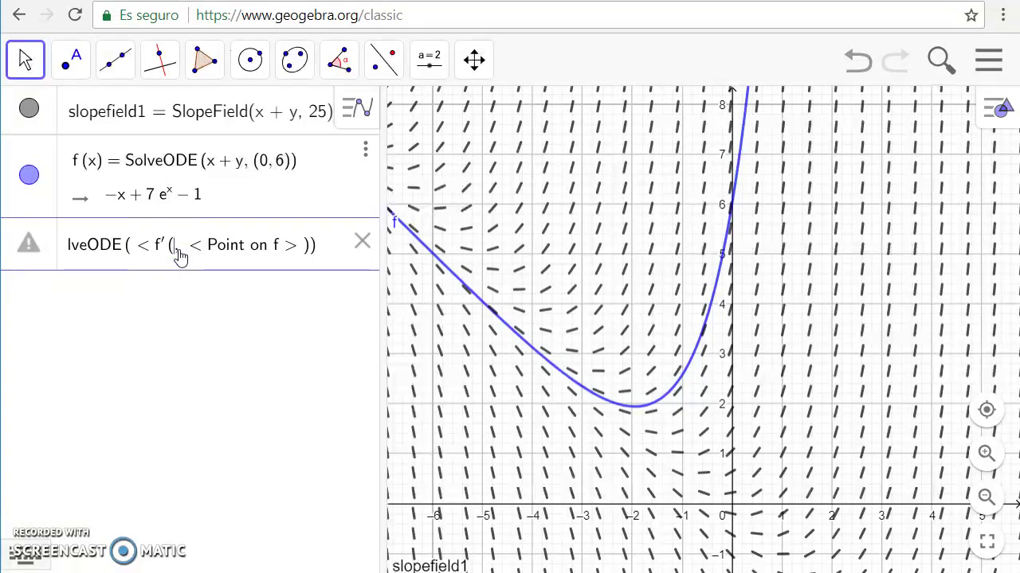
{"action": "type", "text": "x+y"}
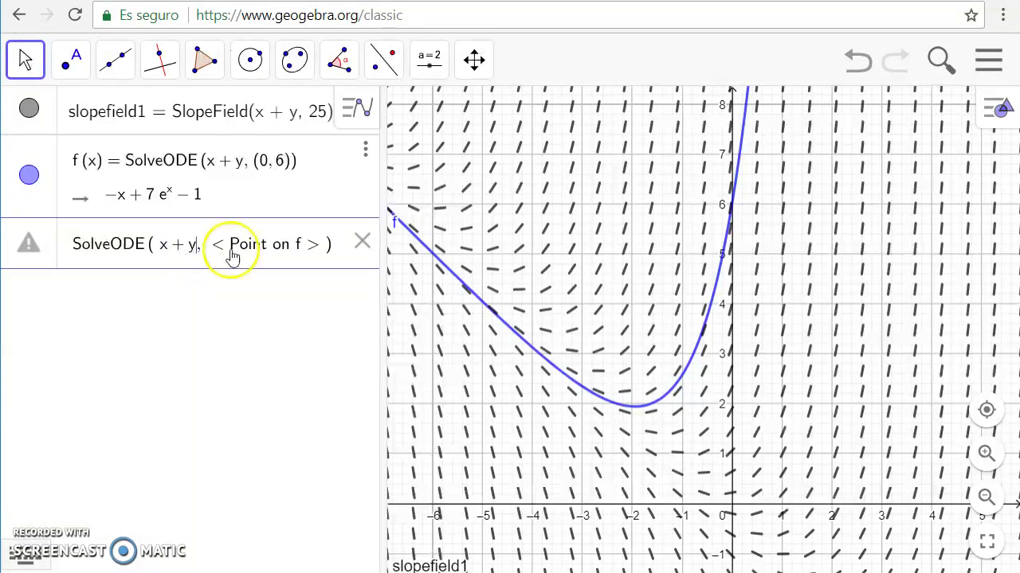
Replace the point on f placeholder with (8, 9) and plot the second particular solution
{"action": "left_click", "coordinate": [315, 248]}
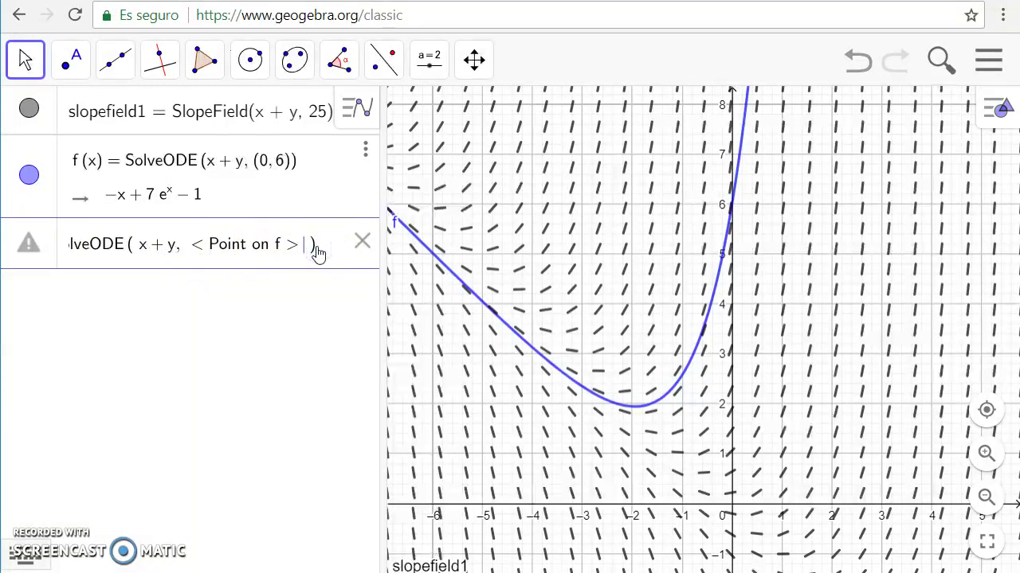
{"action": "key", "text": "BackSpace"}
{"action": "key", "text": "BackSpace"}
{"action": "key", "text": "BackSpace"}
{"action": "key", "text": "BackSpace"}
{"action": "key", "text": "BackSpace"}
{"action": "key", "text": "BackSpace"}
{"action": "key", "text": "BackSpace"}
{"action": "key", "text": "BackSpace"}
{"action": "key", "text": "BackSpace"}
{"action": "key", "text": "BackSpace"}
{"action": "key", "text": "BackSpace"}
{"action": "key", "text": "BackSpace"}
{"action": "key", "text": "BackSpace"}
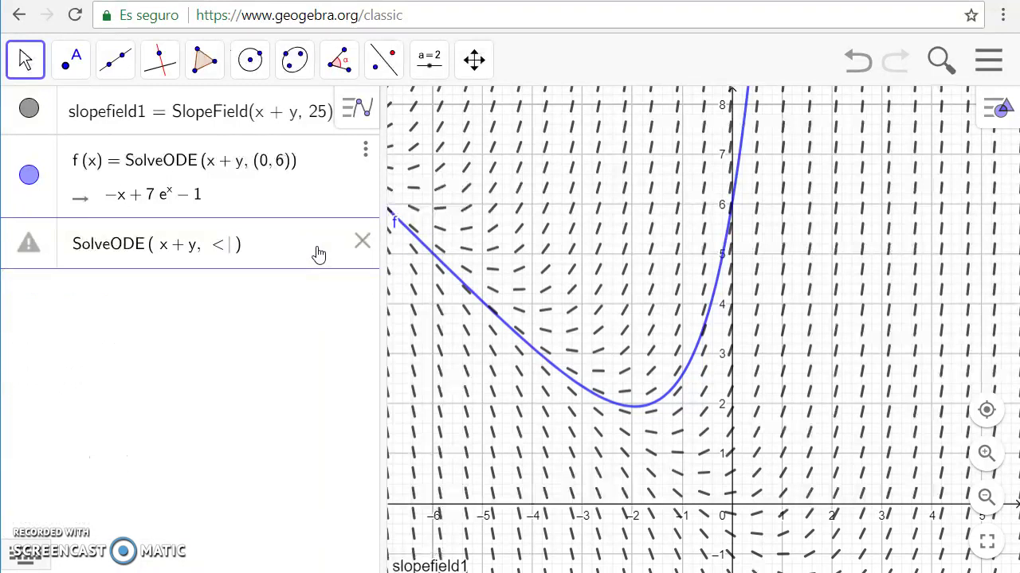
{"action": "type", "text": "("}
{"action": "type", "text": "8,9"}
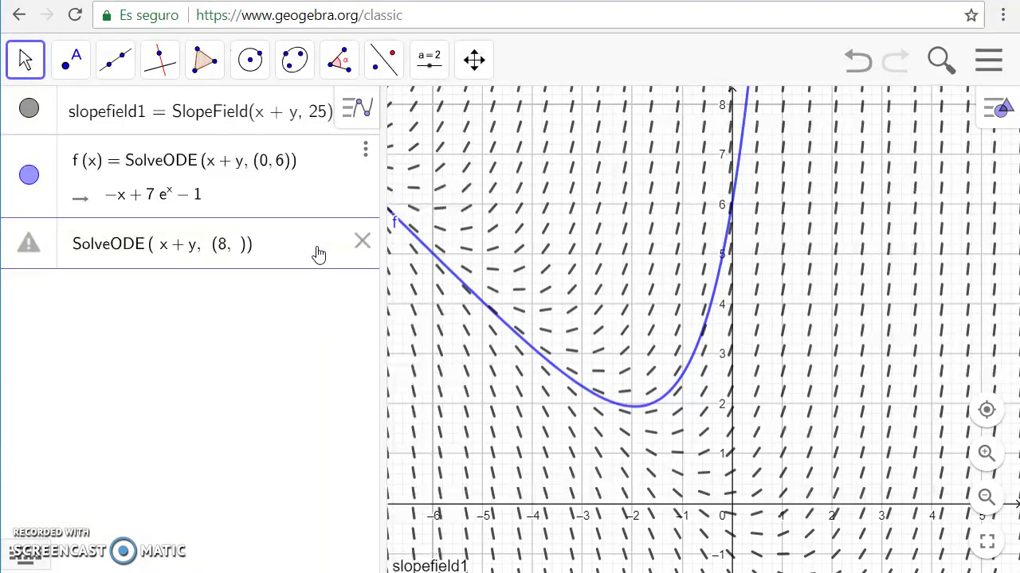
{"action": "key", "text": "Return"}
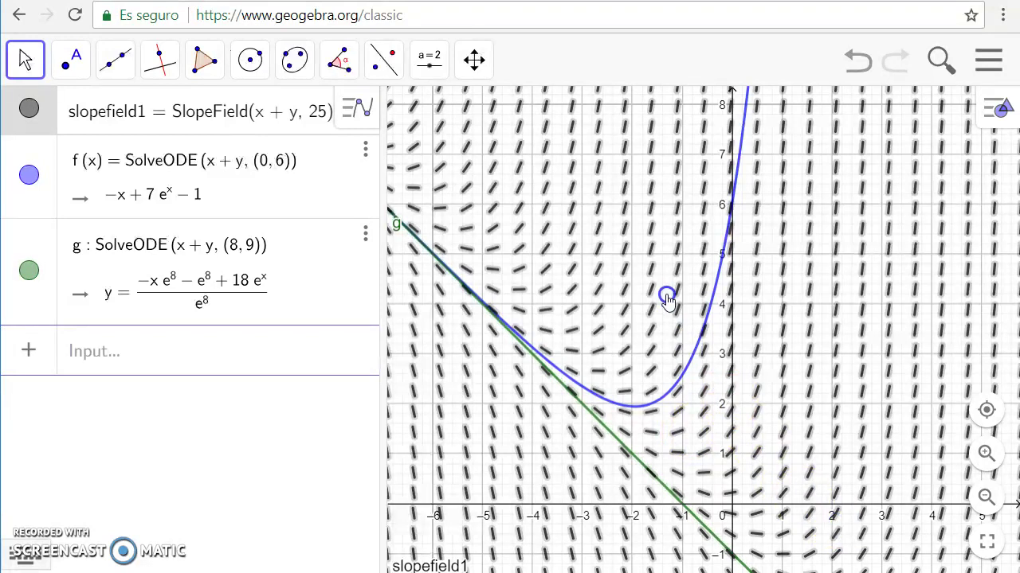
Examine the minimum and rising branch of the particular solution through (8, 9) against the slope field
{"action": "left_click", "coordinate": [697, 368]}
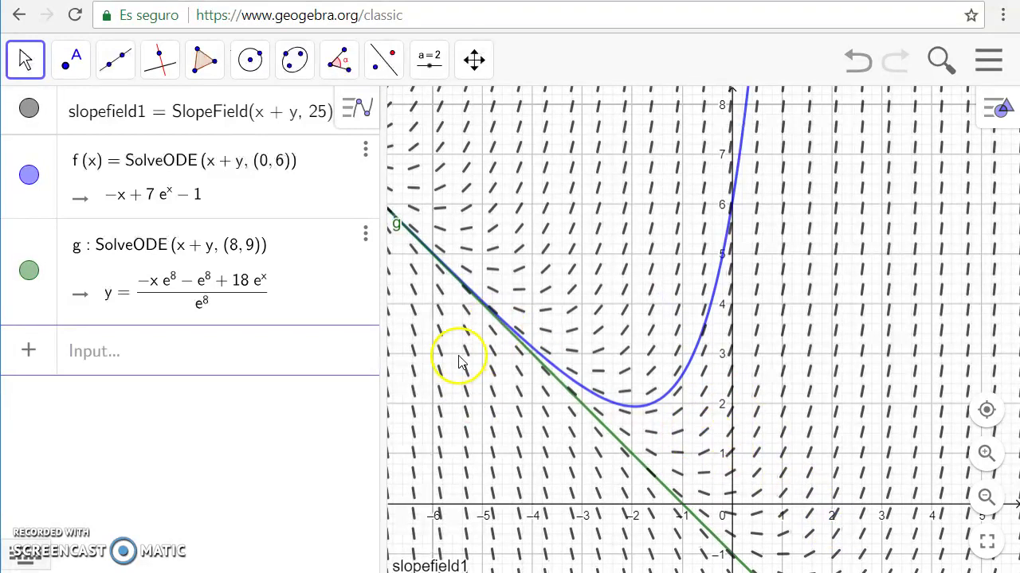
{"action": "left_click_drag", "start_coordinate": [604, 424], "coordinate": [405, 246]}
{"action": "left_click_drag", "start_coordinate": [791, 411], "coordinate": [626, 313]}
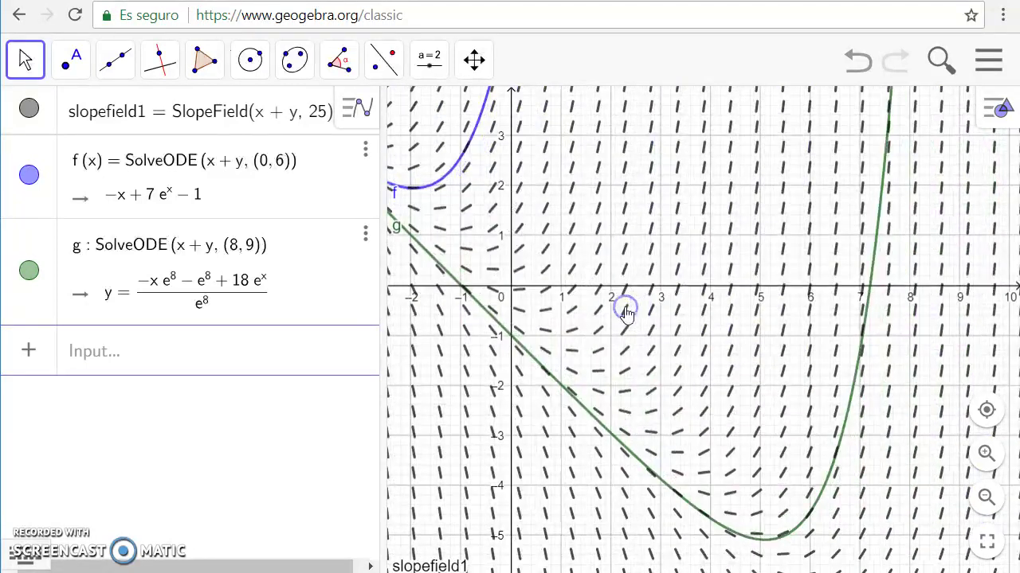